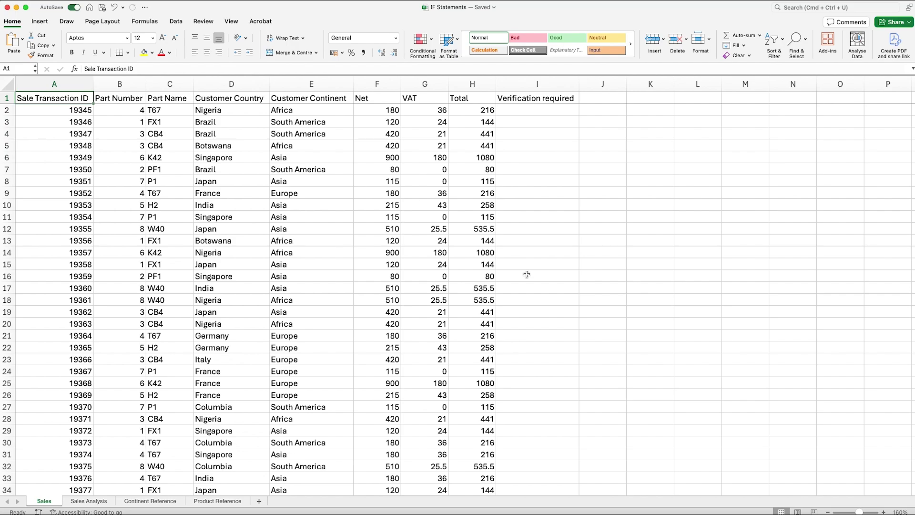
- Start an IF formula in I2 reading =if(H2>500, to test if the Total exceeds 500
click(550, 111)
text(=if()
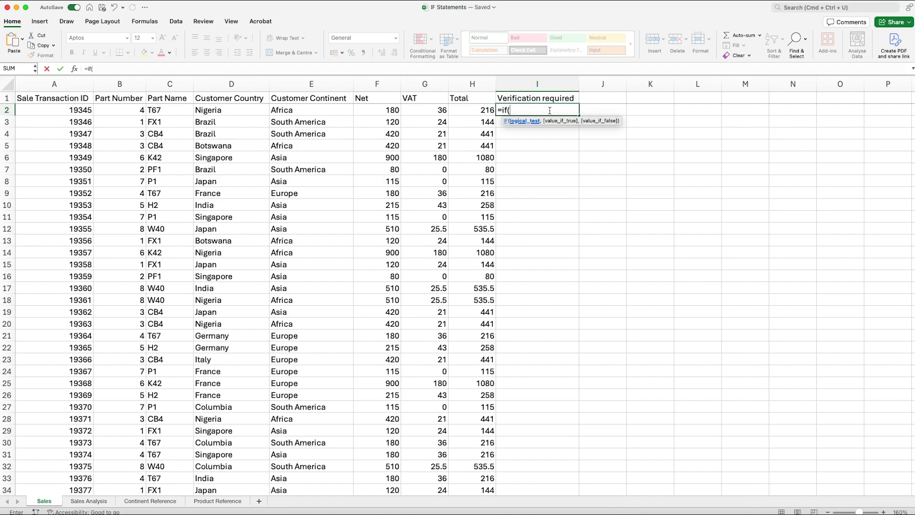
click(465, 110)
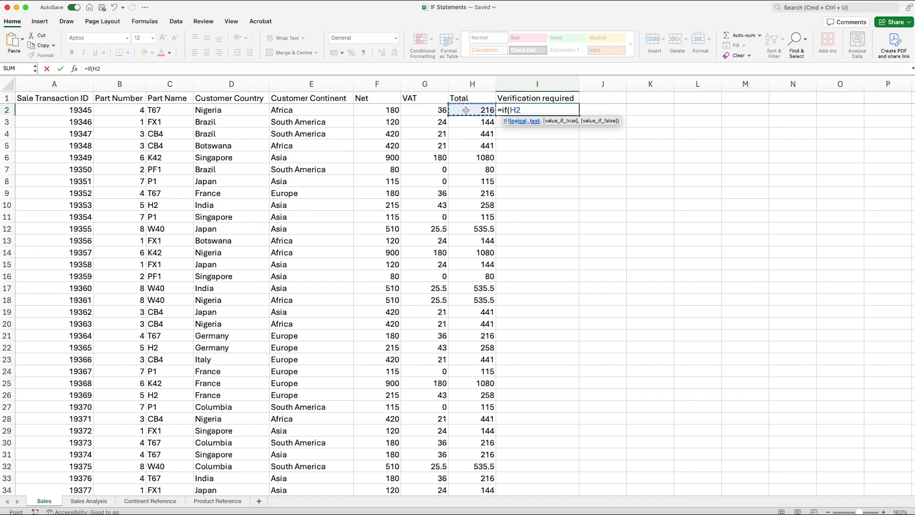
text(>500)
text(,)
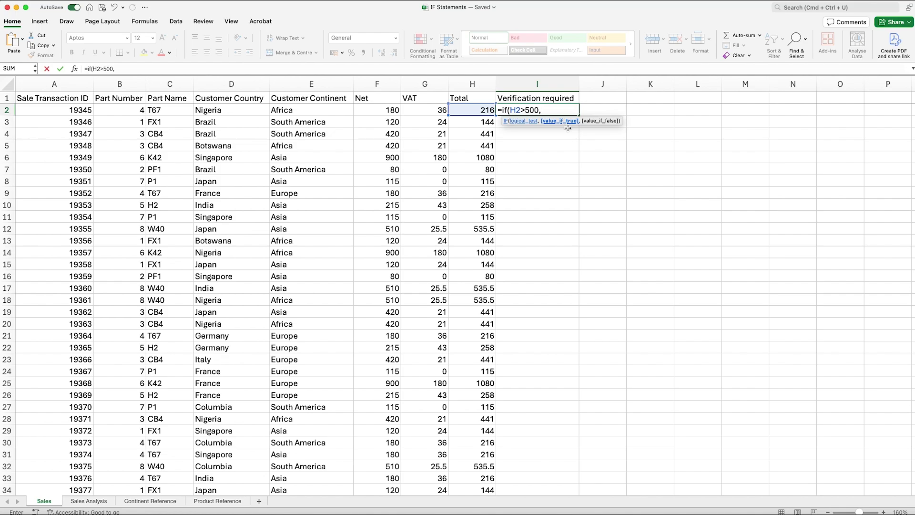
- Complete the I2 formula as =if(H2>500,"Yes","No")
text("Yes")
text(,)
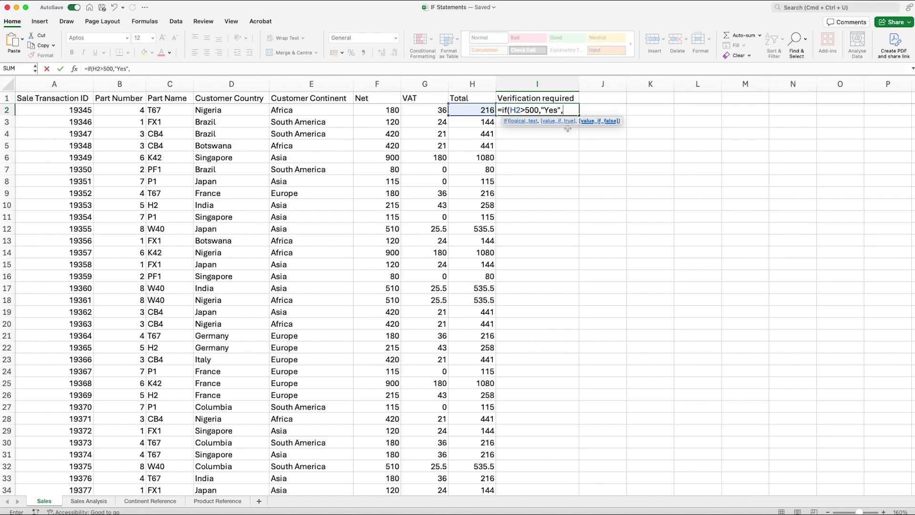
text("No"))
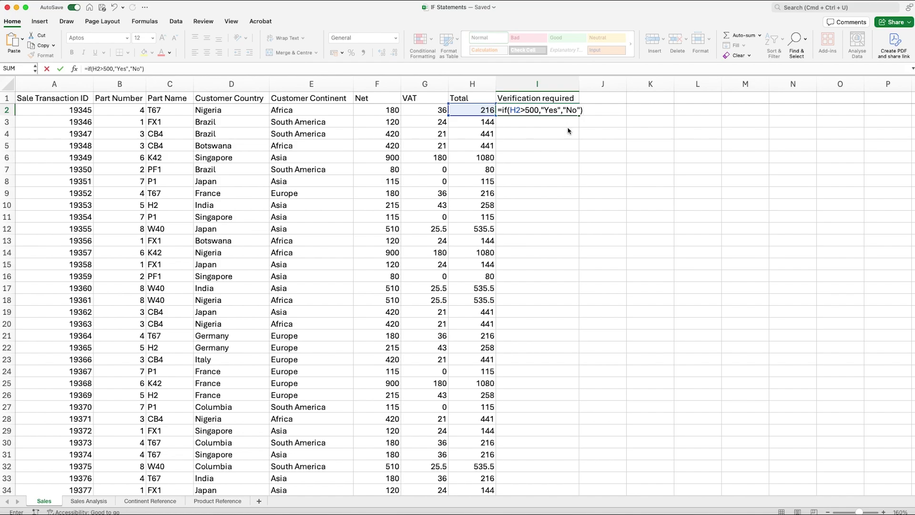
- Enter the Yes/No formula in I2 and centre its result
key(Return)
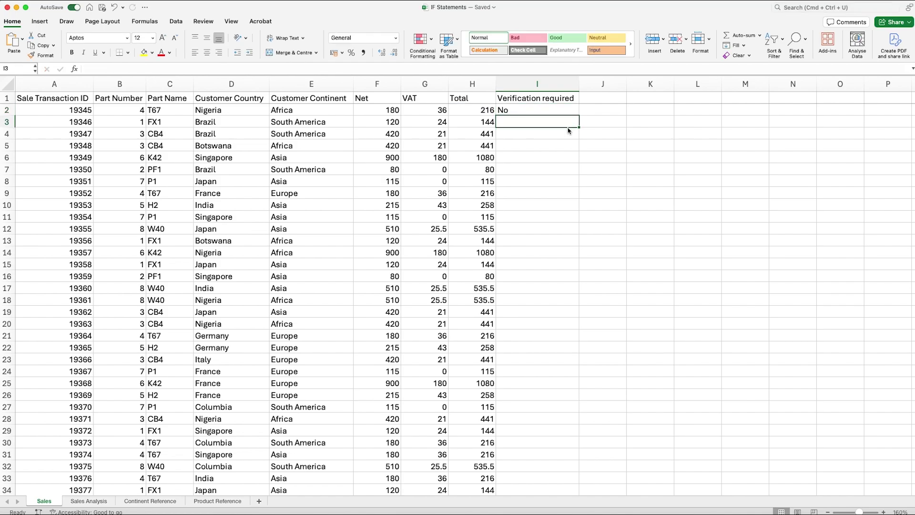
click(566, 113)
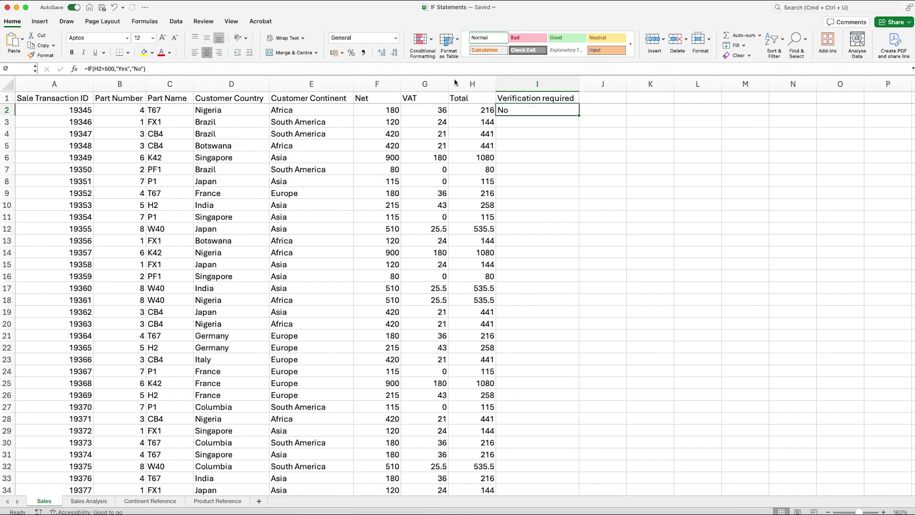
click(207, 53)
- Copy the I2 formula down the Verification required column to row 151 and check the results
double_click(580, 115)
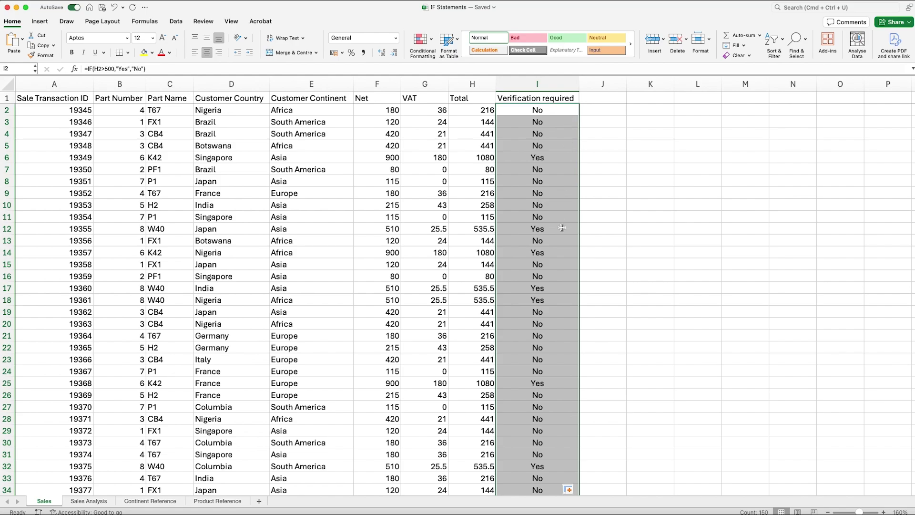
scroll(558, 343, down, 6)
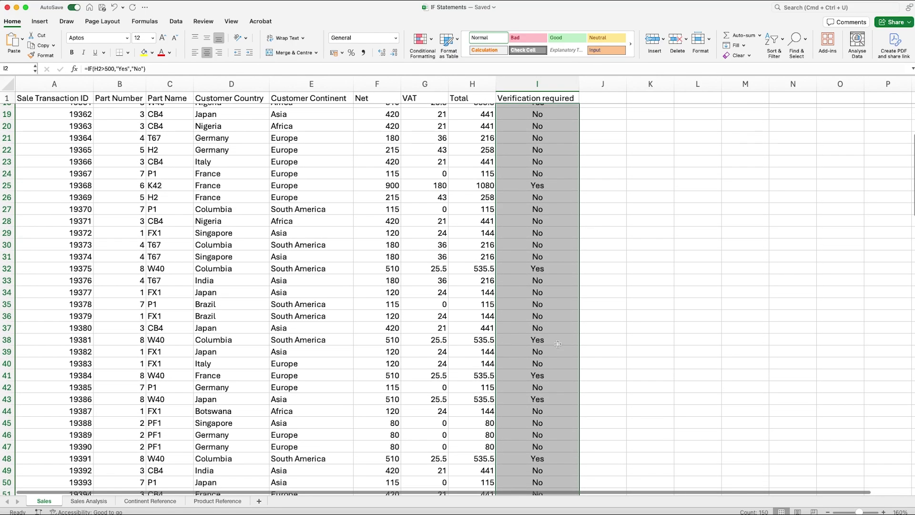
scroll(557, 344, down, 11)
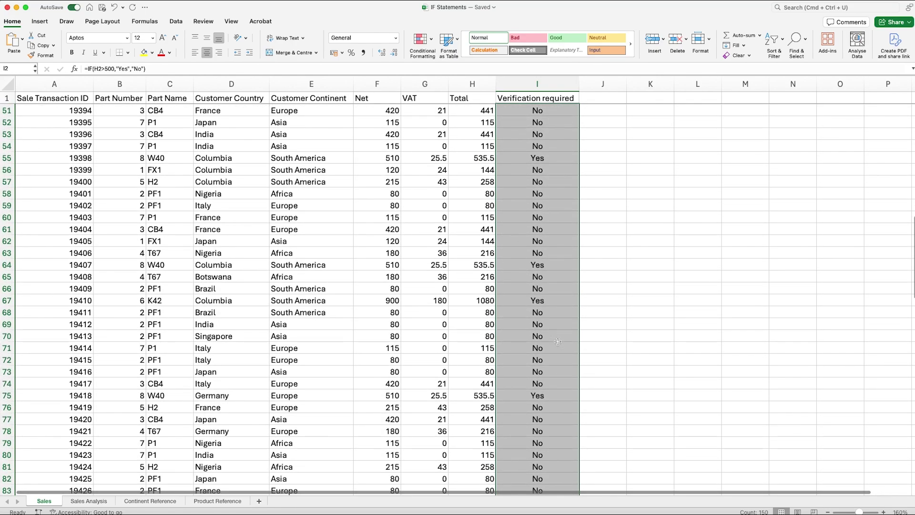
scroll(558, 341, down, 15)
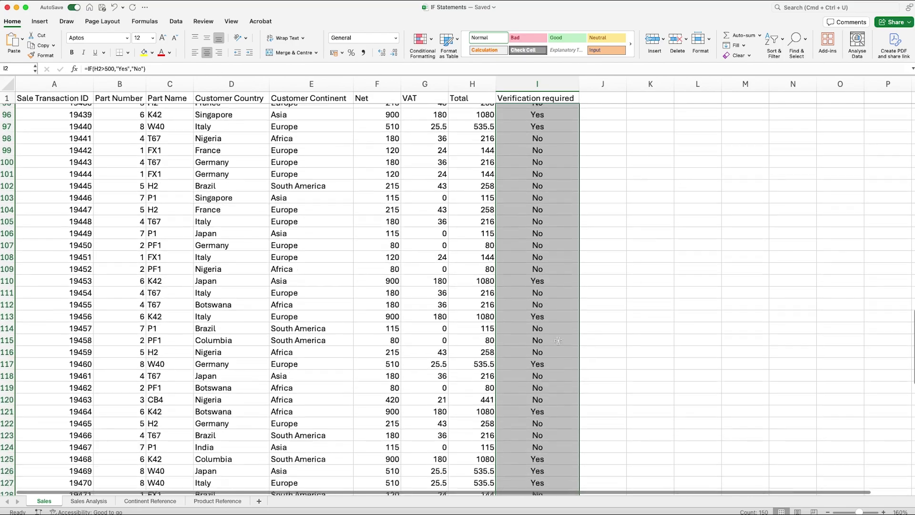
scroll(558, 340, down, 11)
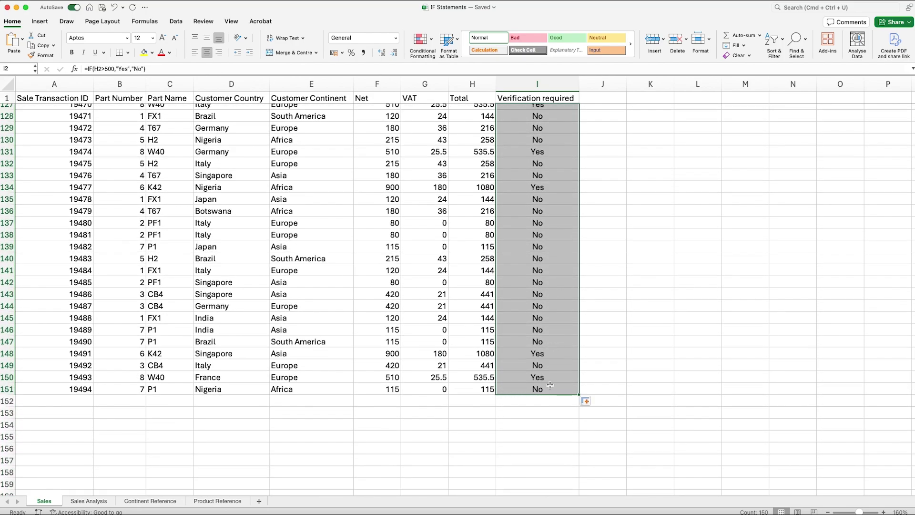
scroll(549, 385, up, 20)
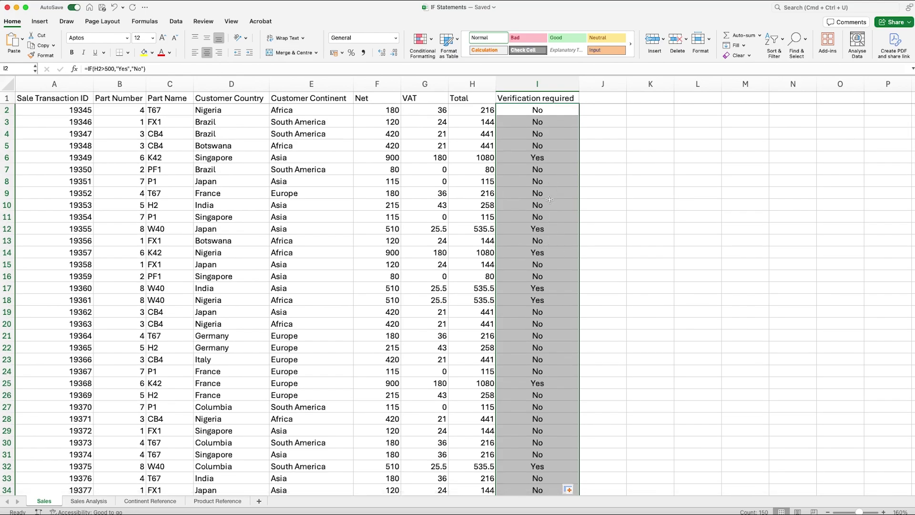
click(543, 157)
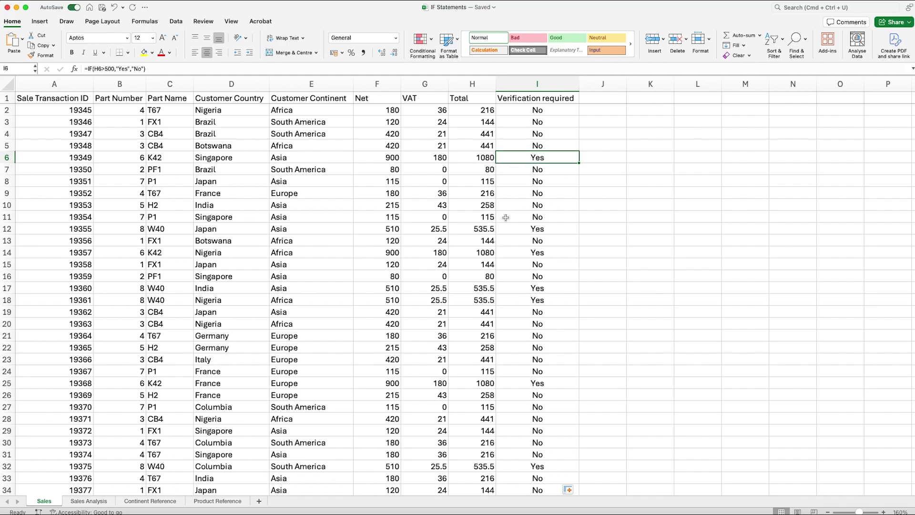
click(594, 206)
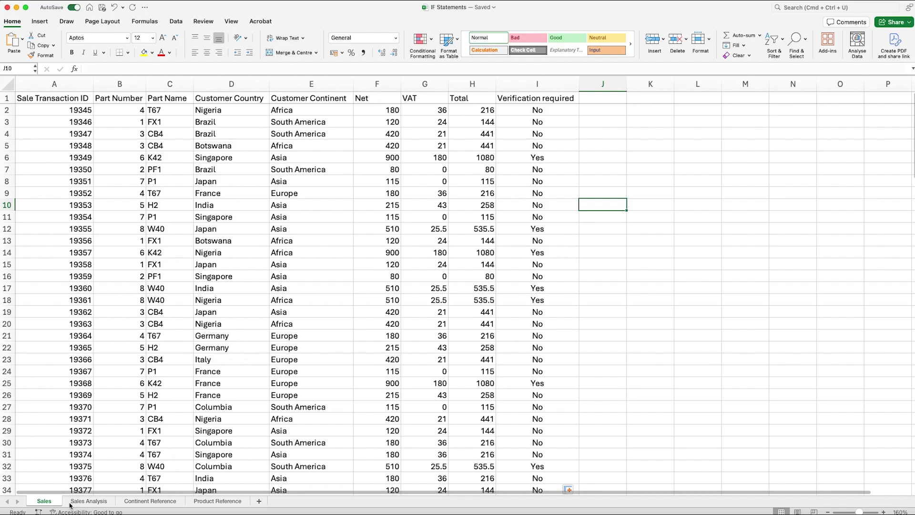
- Switch to the Sales Analysis sheet listing the ten countries and their continents
click(84, 501)
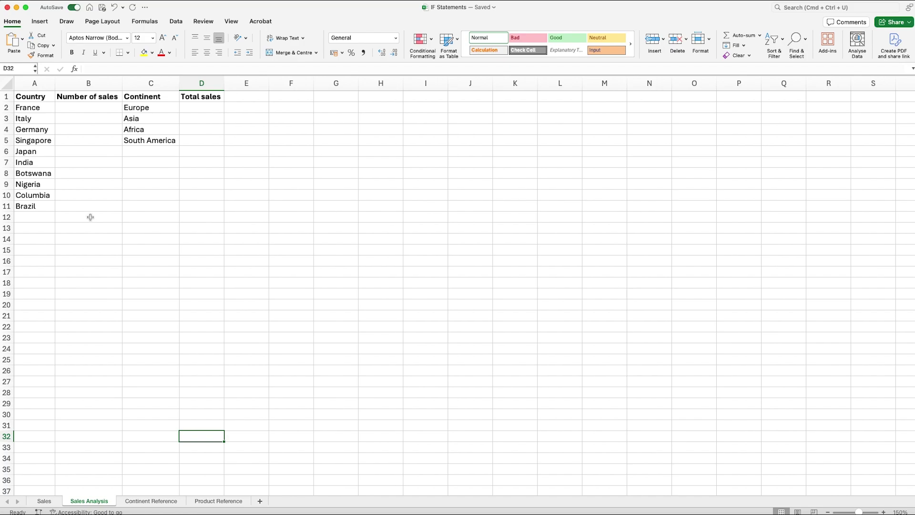
- Enter =COUNTIF(Sales!D:D,'Sales Analysis'!A2) in B2, counting 16 sales for France
click(91, 110)
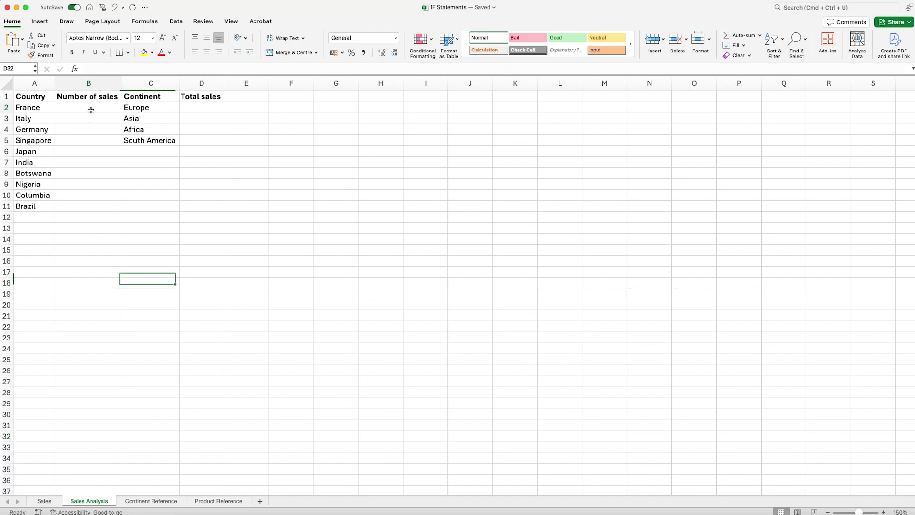
text(=)
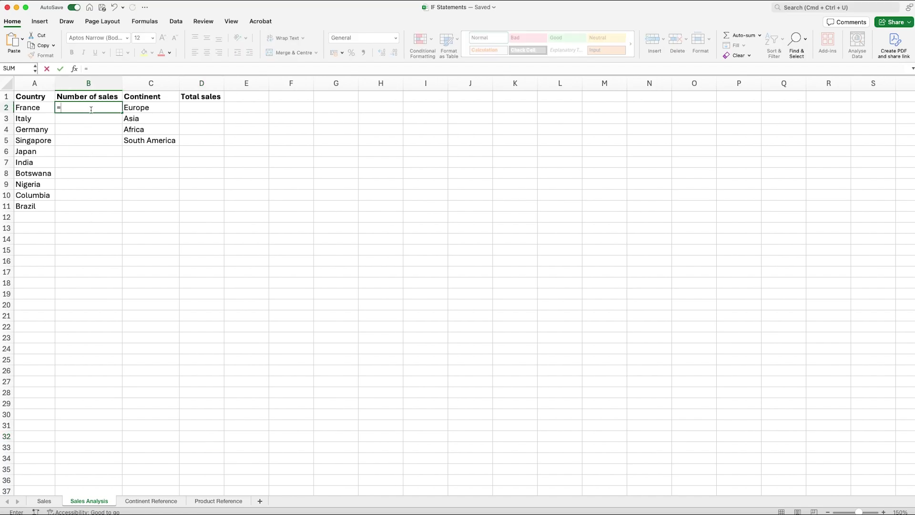
text(countif)
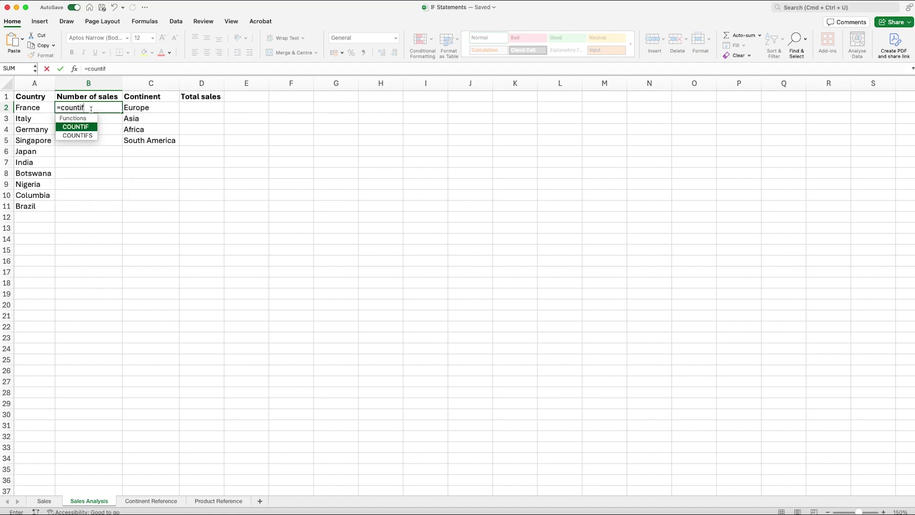
text(()
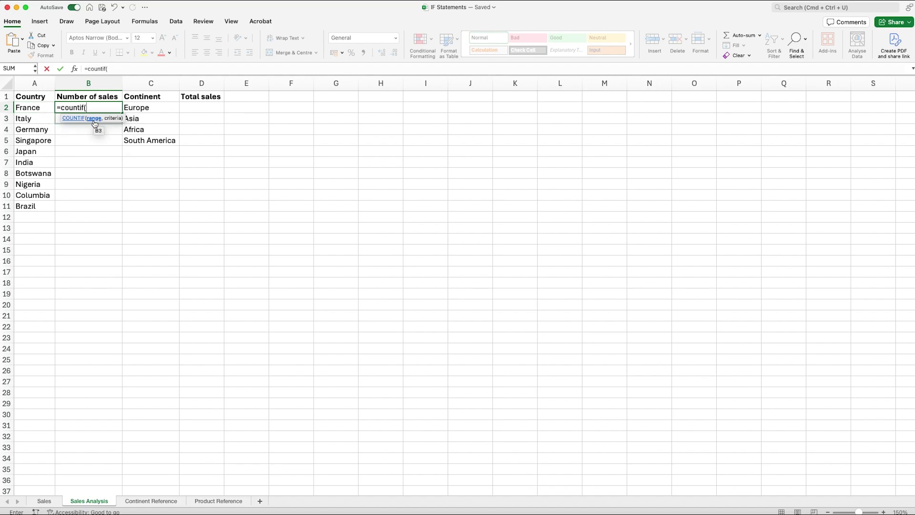
click(47, 502)
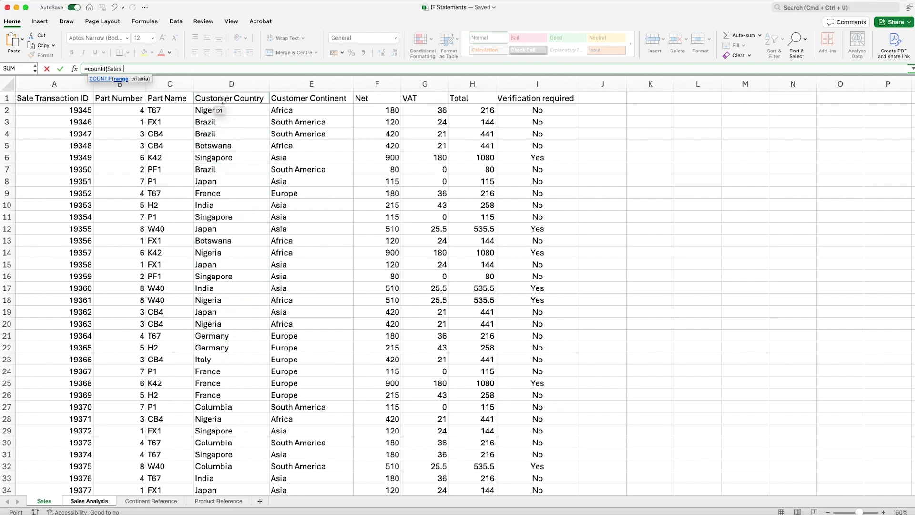
click(235, 83)
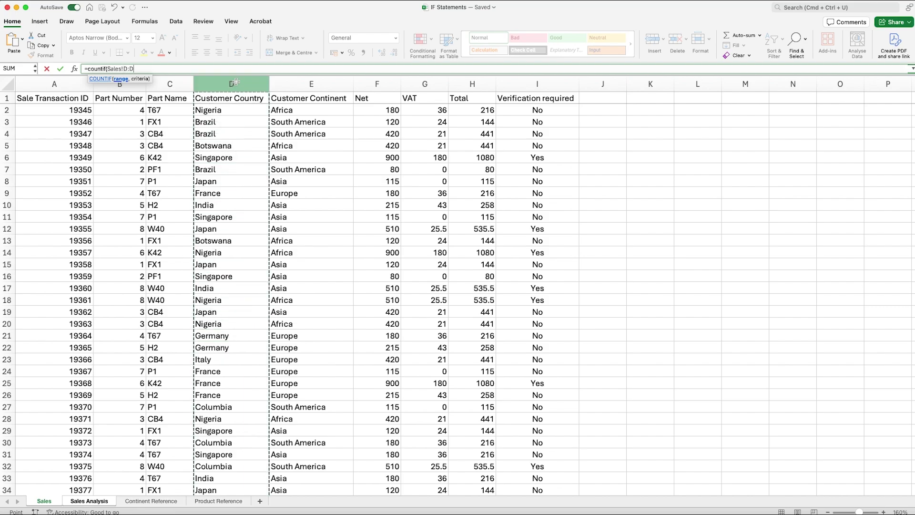
text(,)
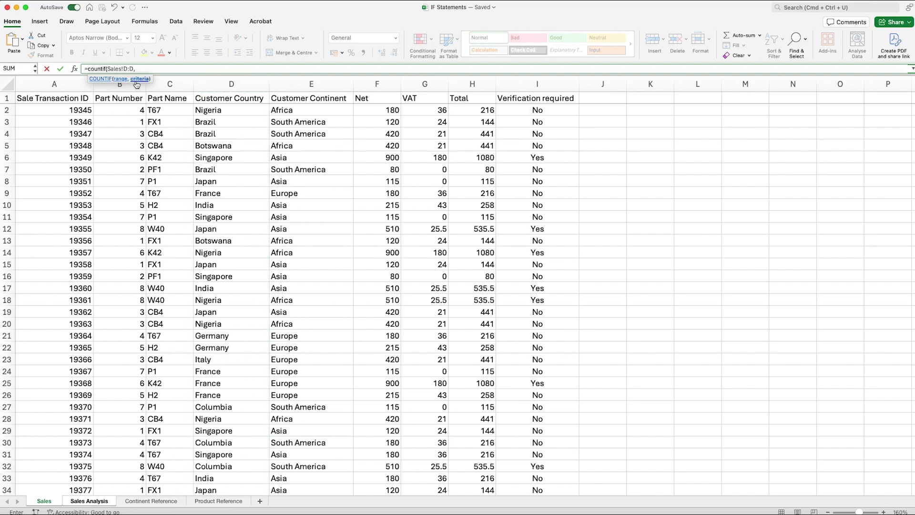
click(91, 501)
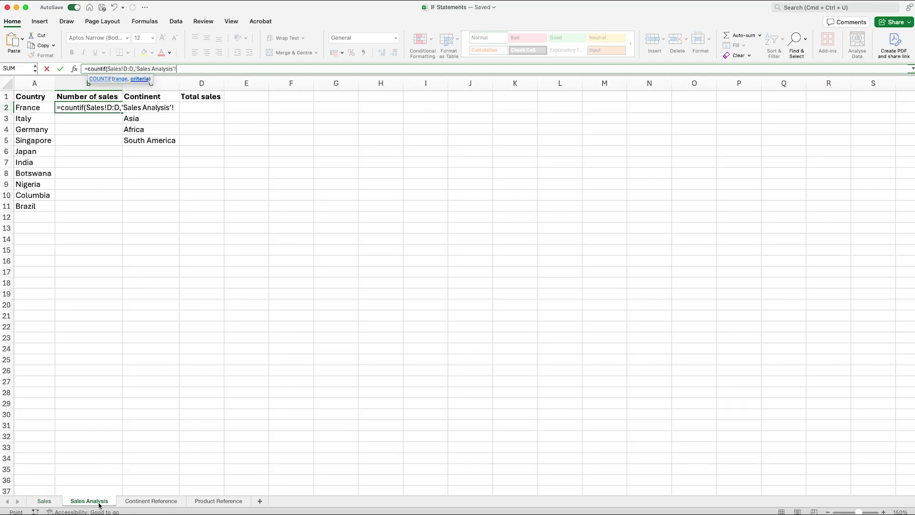
click(41, 108)
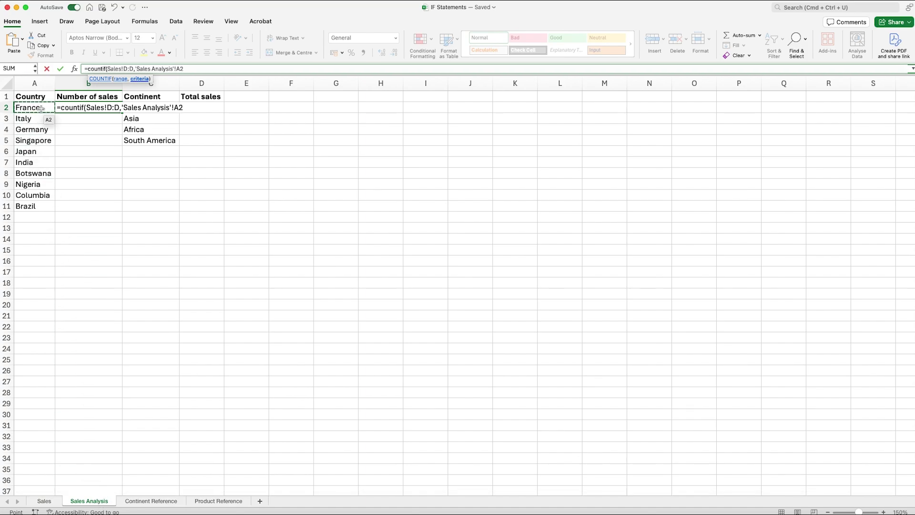
text())
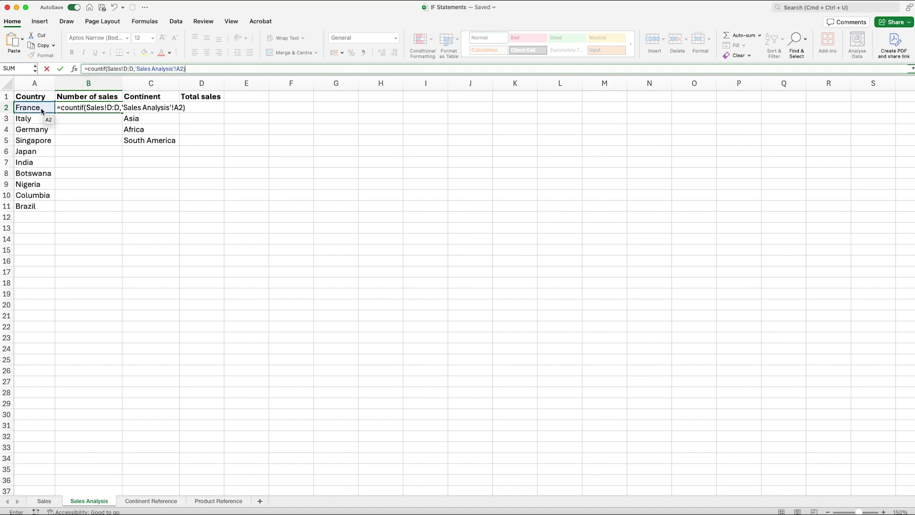
key(Return)
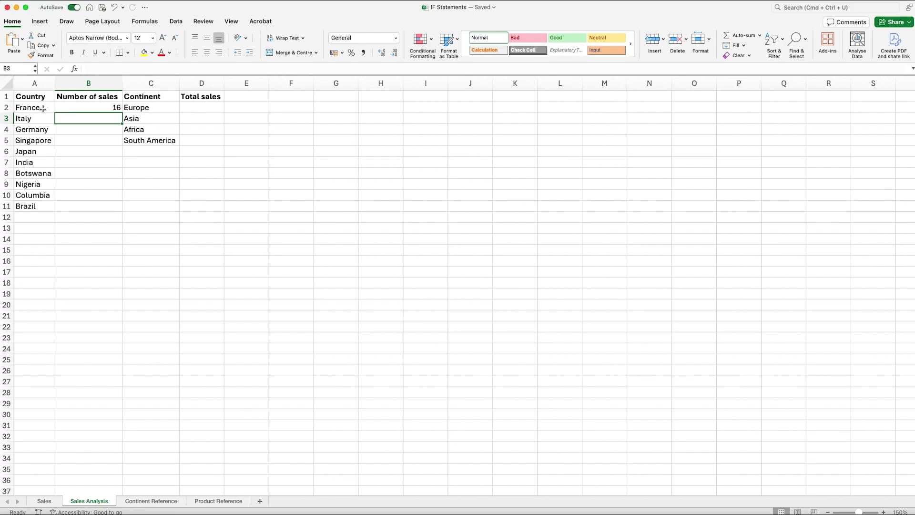
- Copy B2's COUNTIF formula down to B11 so every country from France to Brazil has a count
click(84, 110)
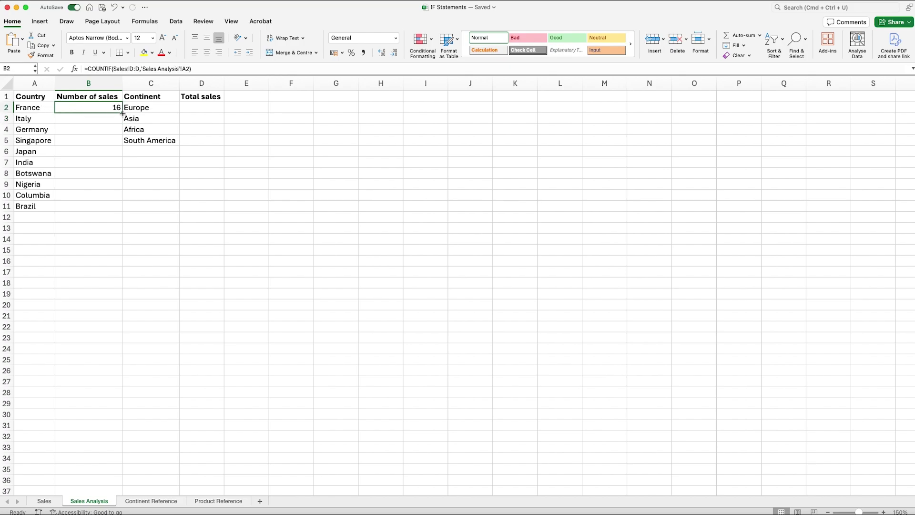
drag(122, 113, 112, 208)
click(103, 224)
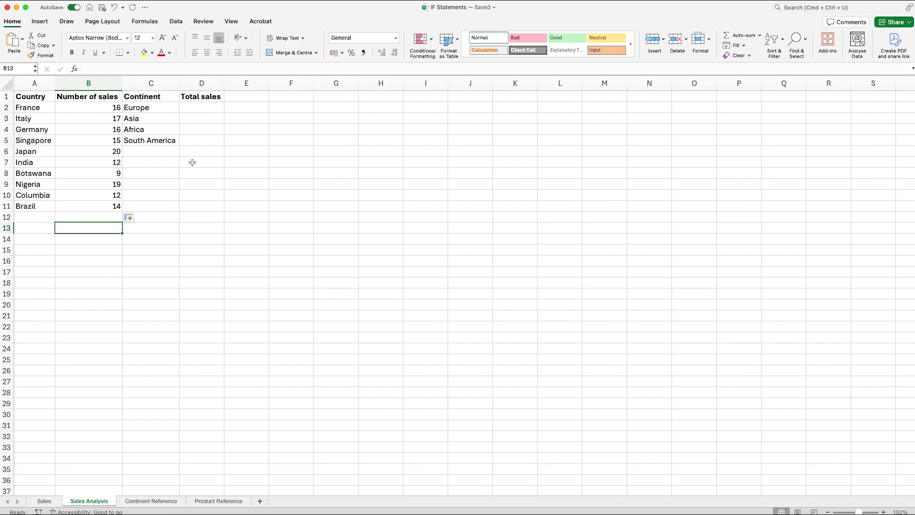
- Start Europe's formula in D2 as =sumif(Sales!E:E, using the Customer Continent column as range
click(204, 110)
text(=s)
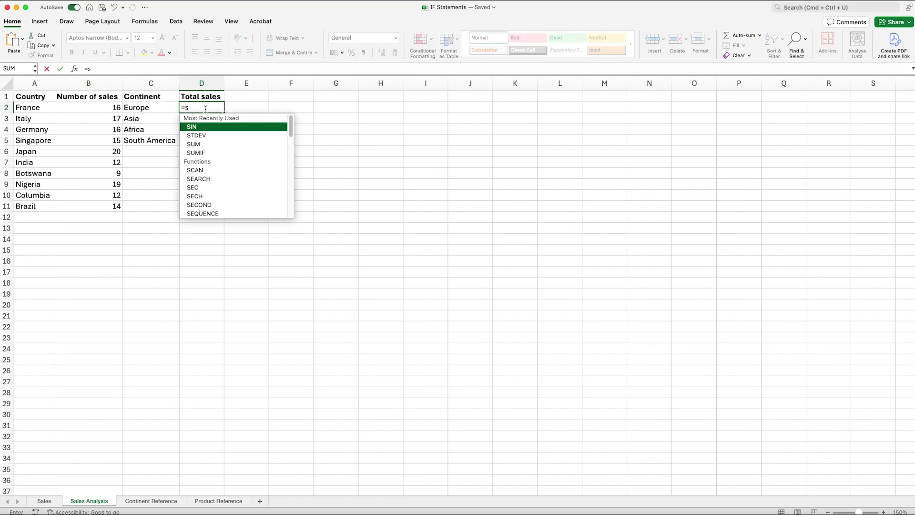
text(umif()
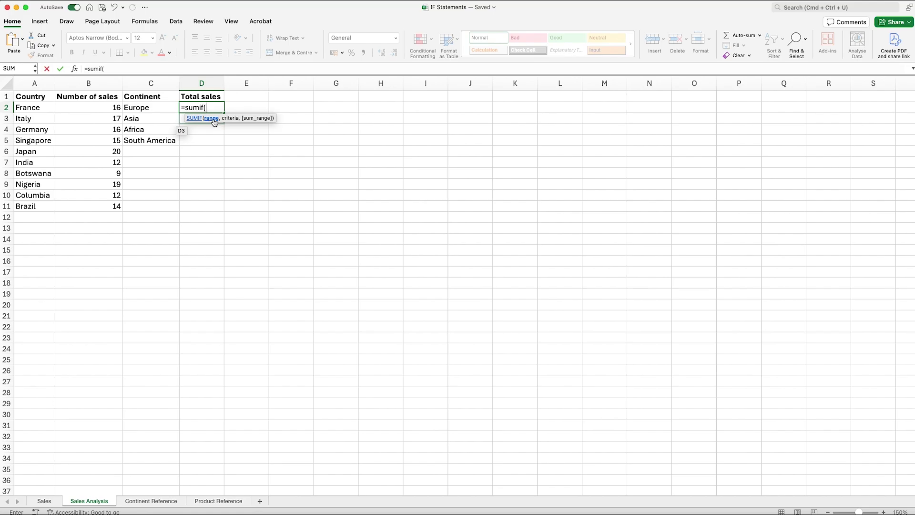
click(46, 503)
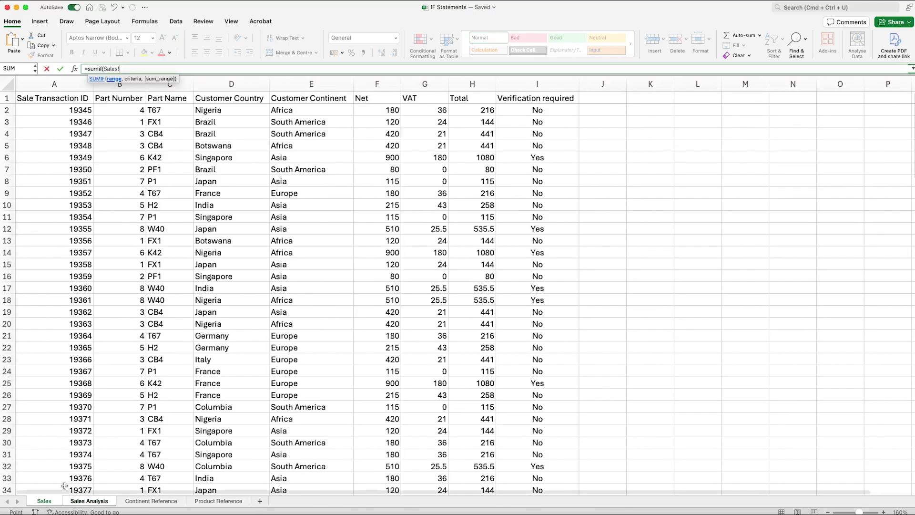
click(333, 83)
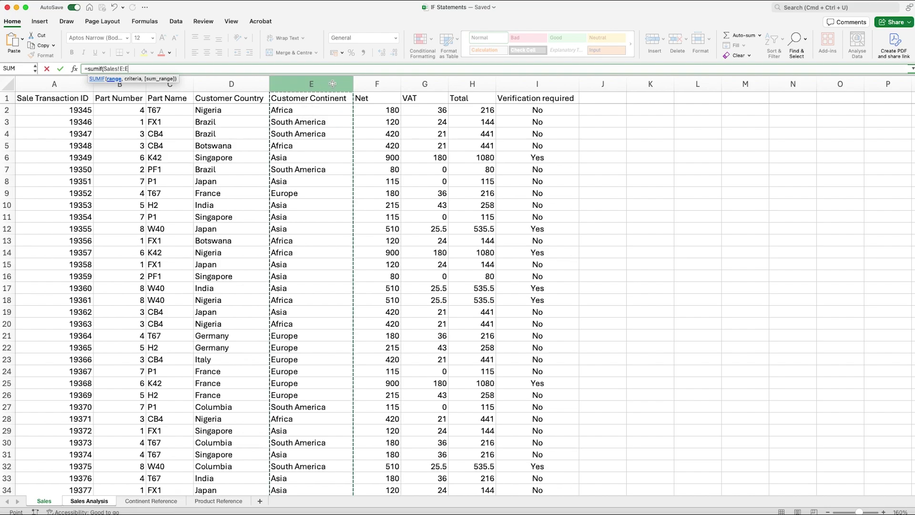
text(,)
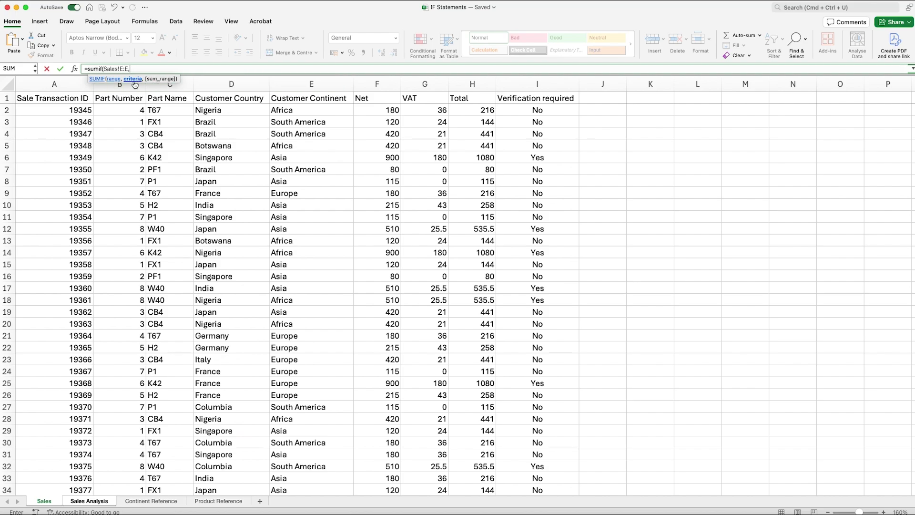
- Add the Sales Analysis cell C2 (Europe) as the criterion in D2's SUMIF formula
click(77, 505)
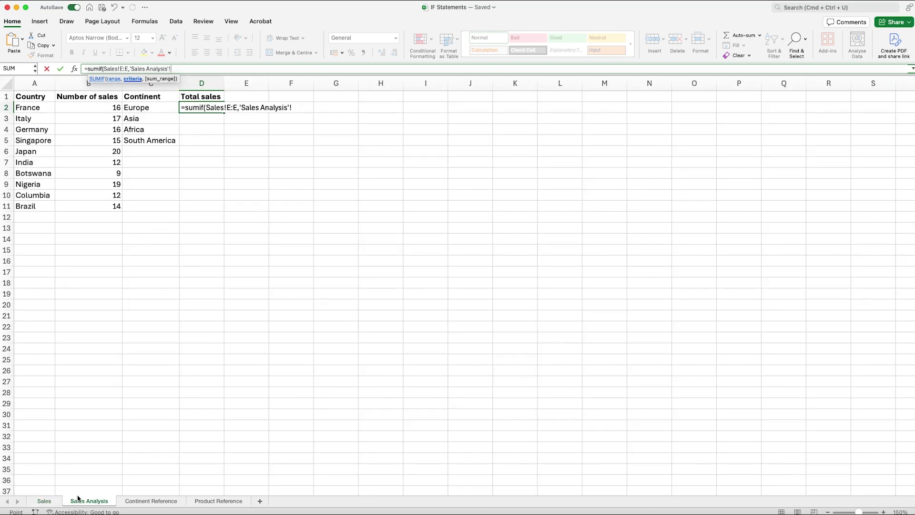
click(155, 107)
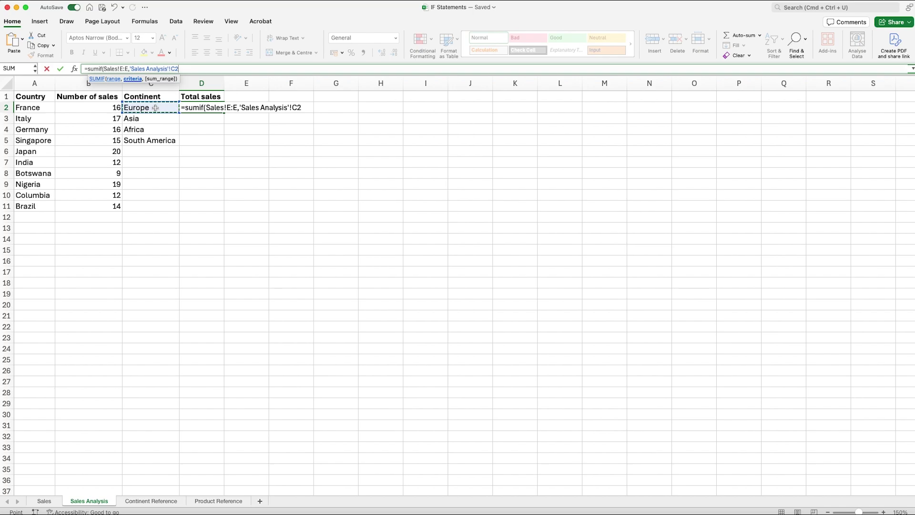
text(,)
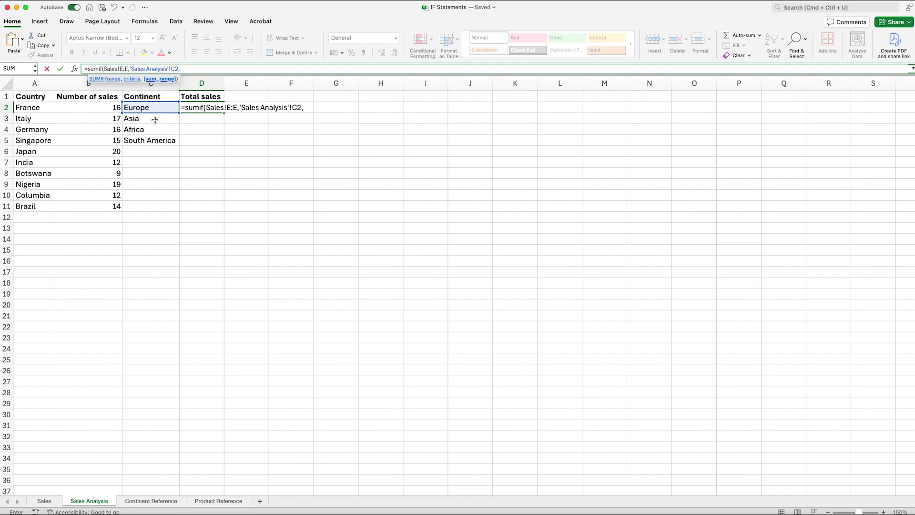
- Use the Sales sheet's Total column H as the sum range and commit, giving 15103.5
click(44, 501)
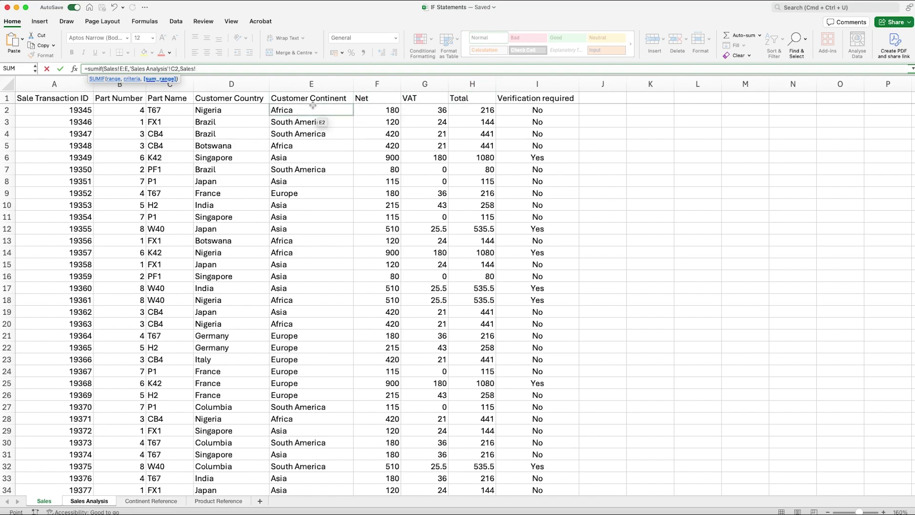
click(468, 83)
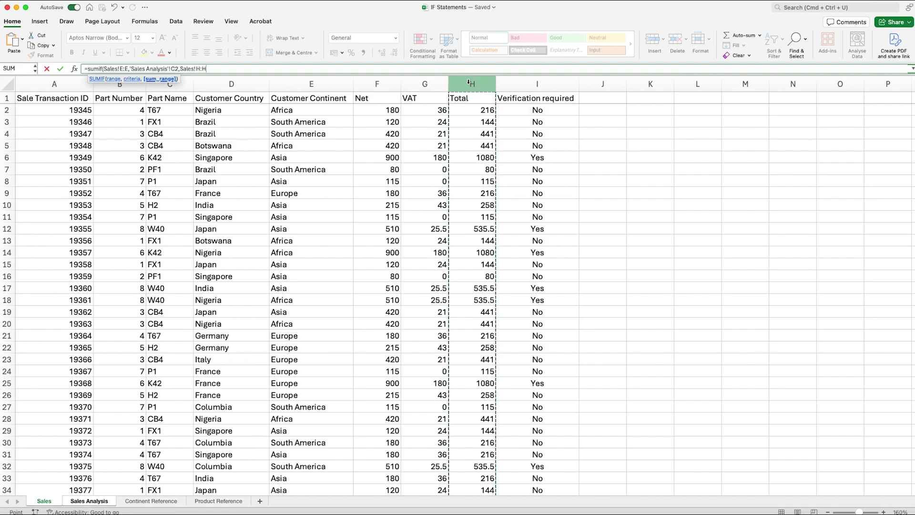
text())
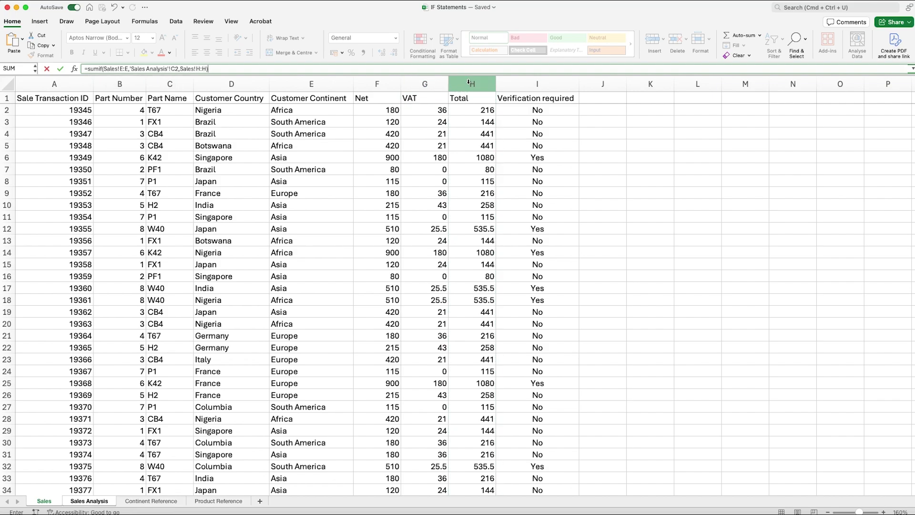
key(Return)
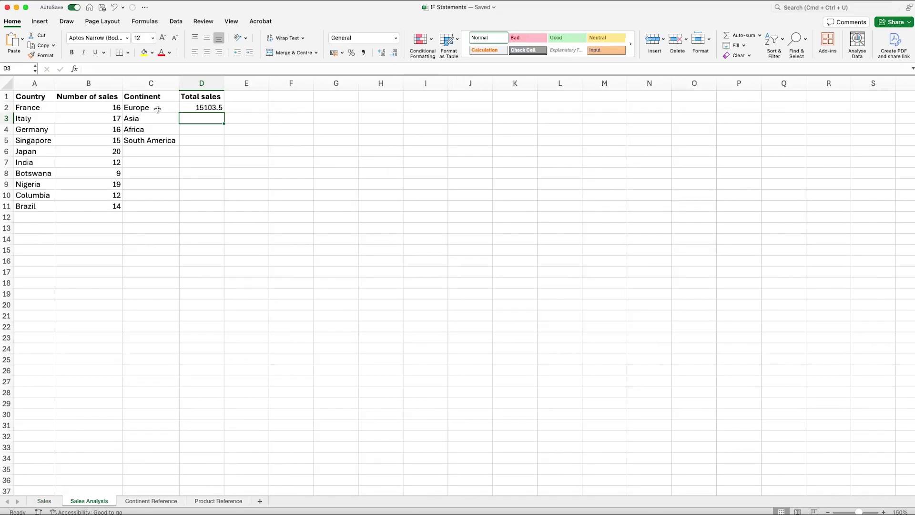
- Copy D2's SUMIF formula down to D5 for Asia, Africa and South America totals
click(44, 500)
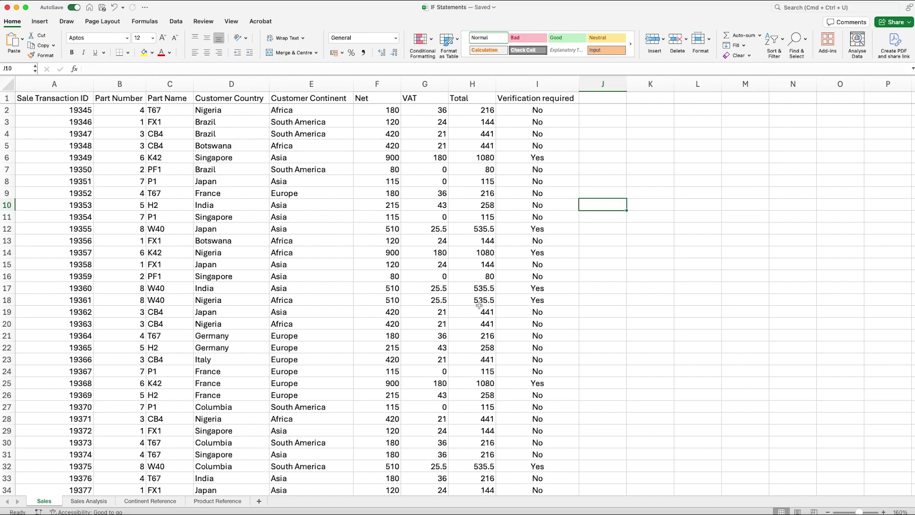
click(88, 501)
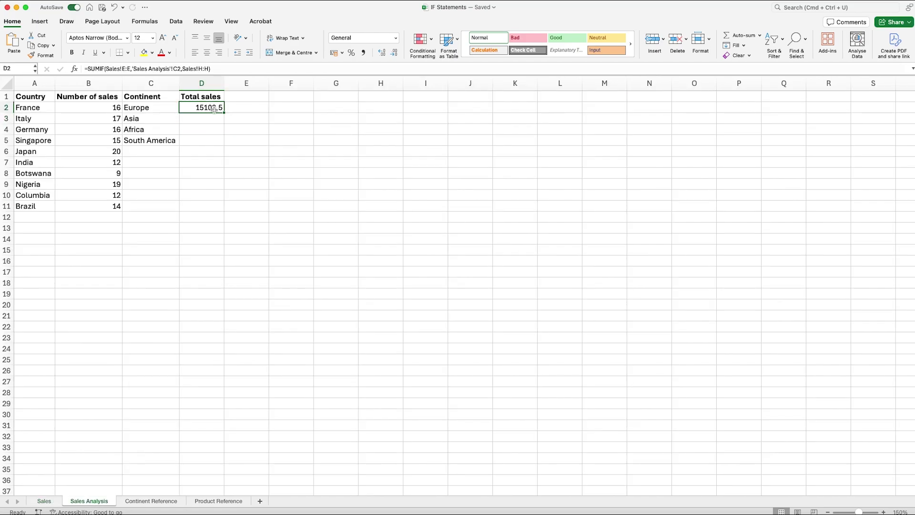
drag(220, 109, 215, 137)
click(210, 119)
click(155, 118)
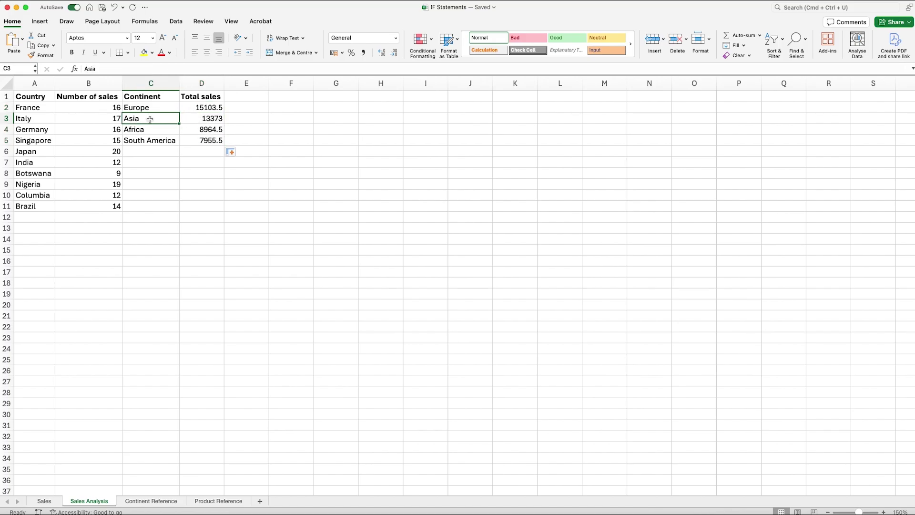
click(44, 501)
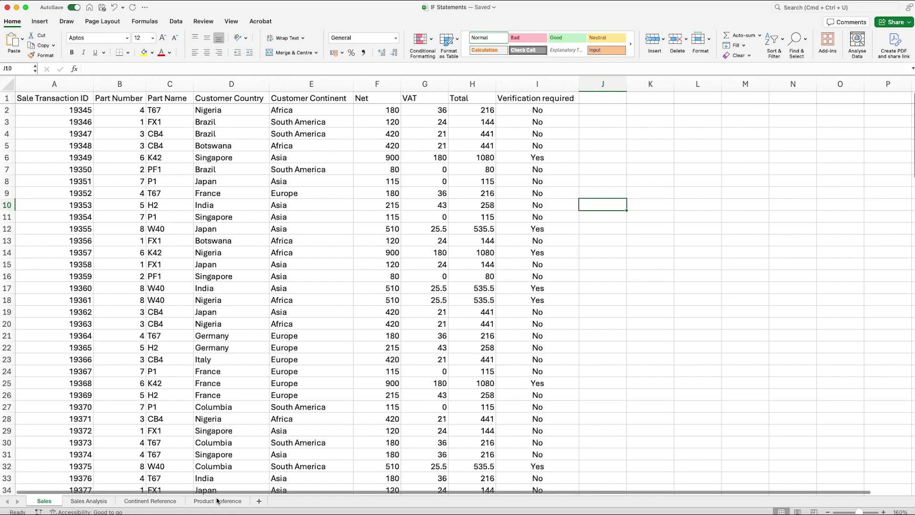
click(103, 504)
click(187, 207)
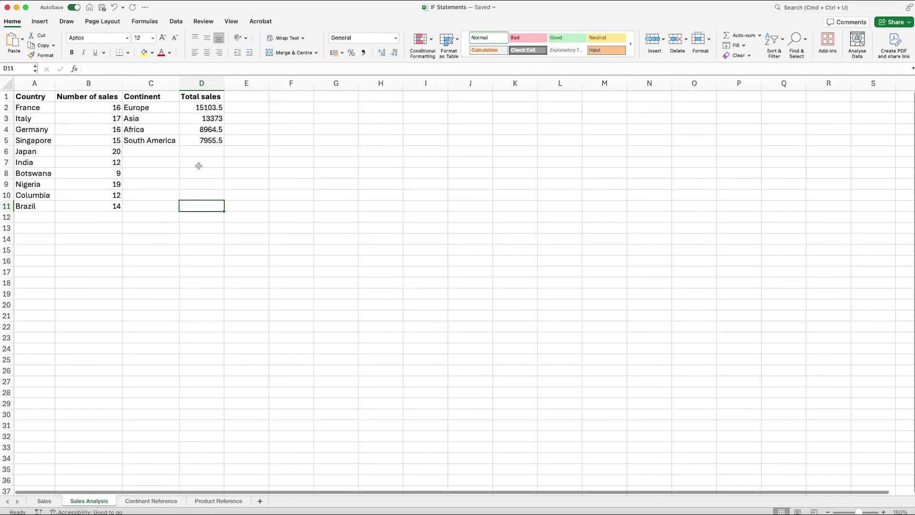